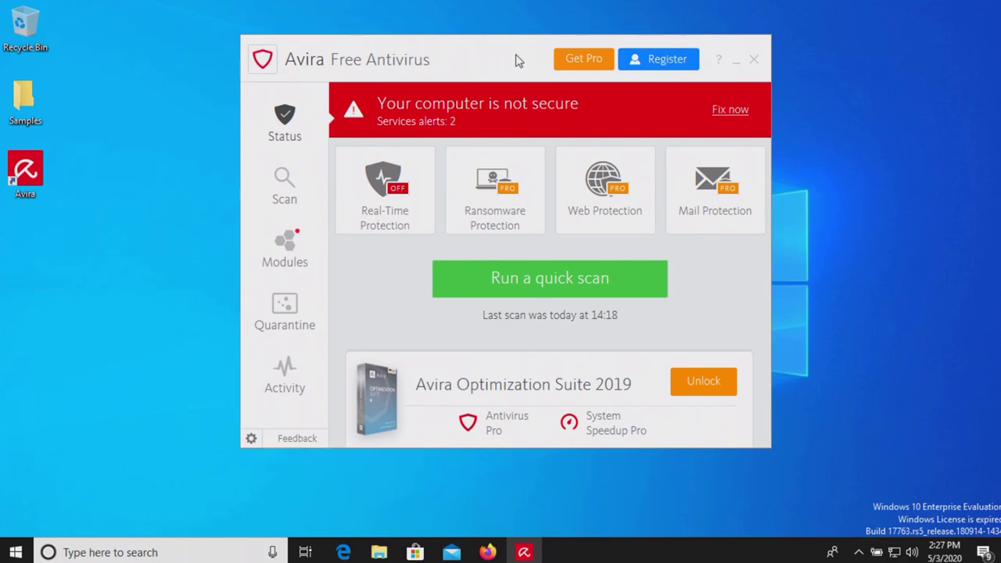
- Open the Samples folder of malware files, then minimize it
double_click(29, 97)
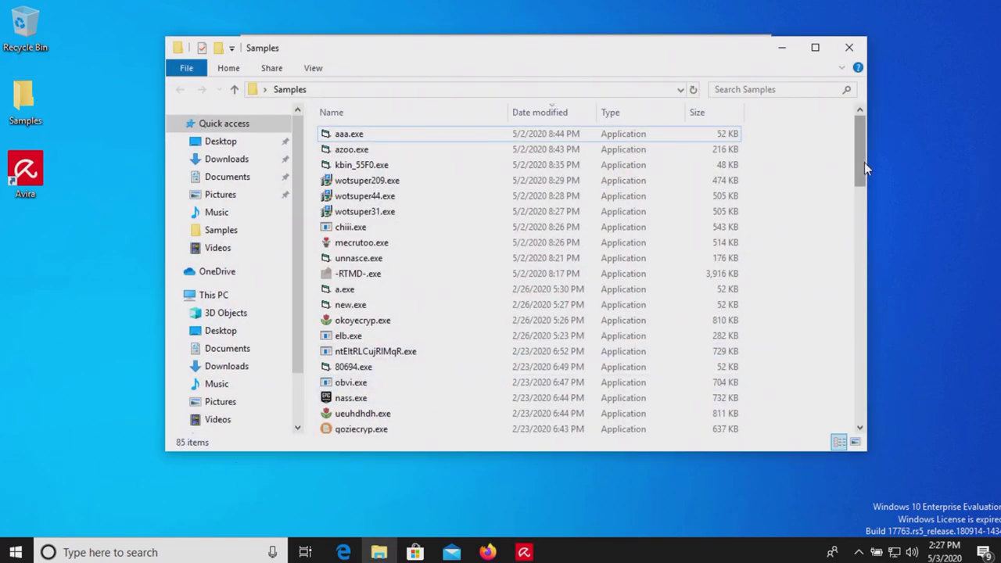
left_click_drag(863, 179, 874, 137)
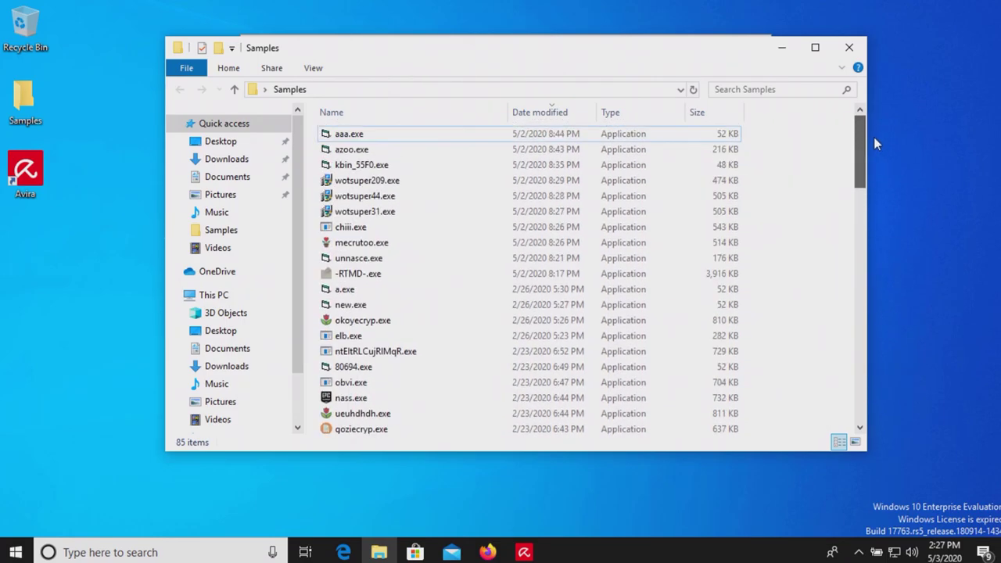
left_click(780, 52)
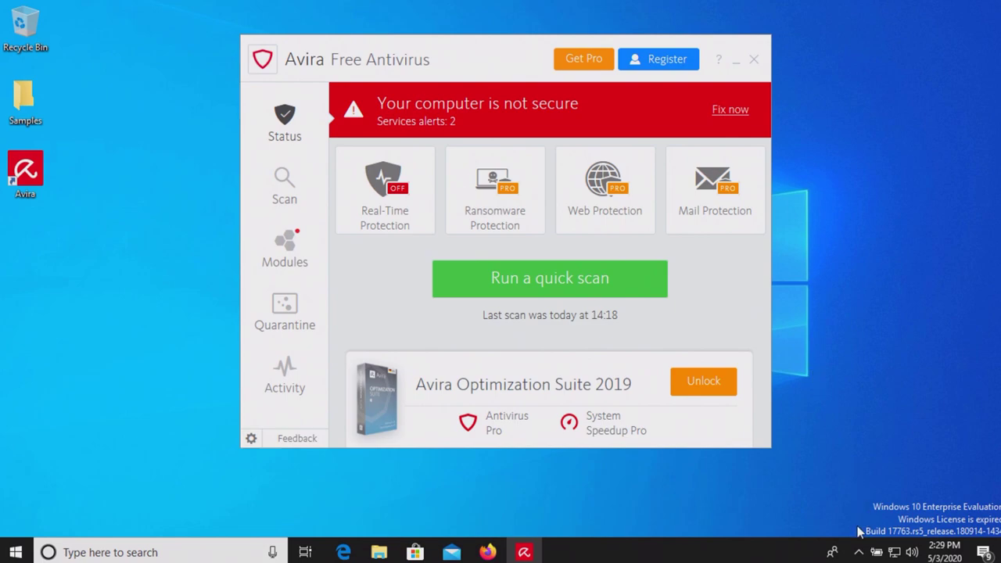
- Update Avira's virus definitions from its tray icon
left_click(858, 552)
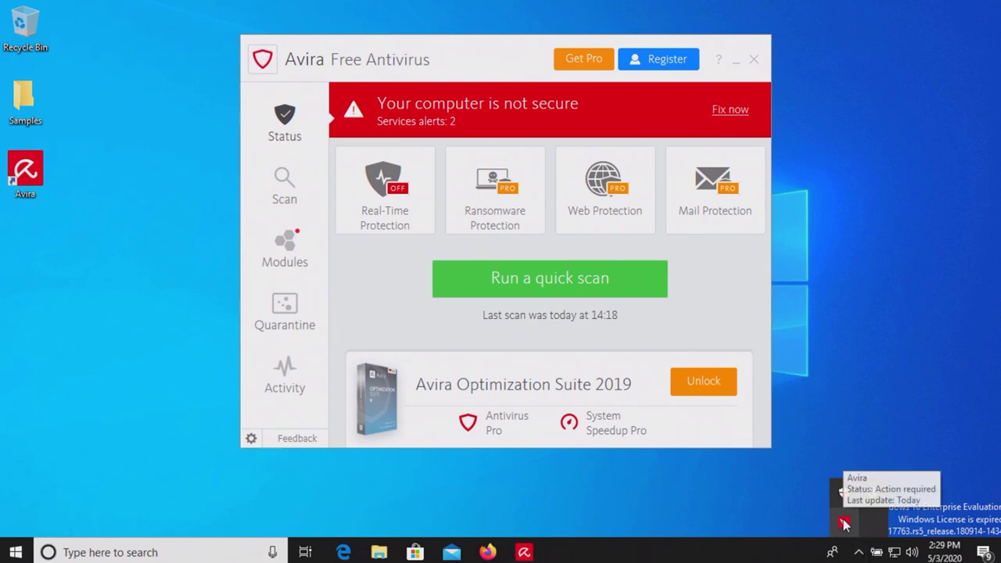
right_click(844, 522)
left_click(735, 509)
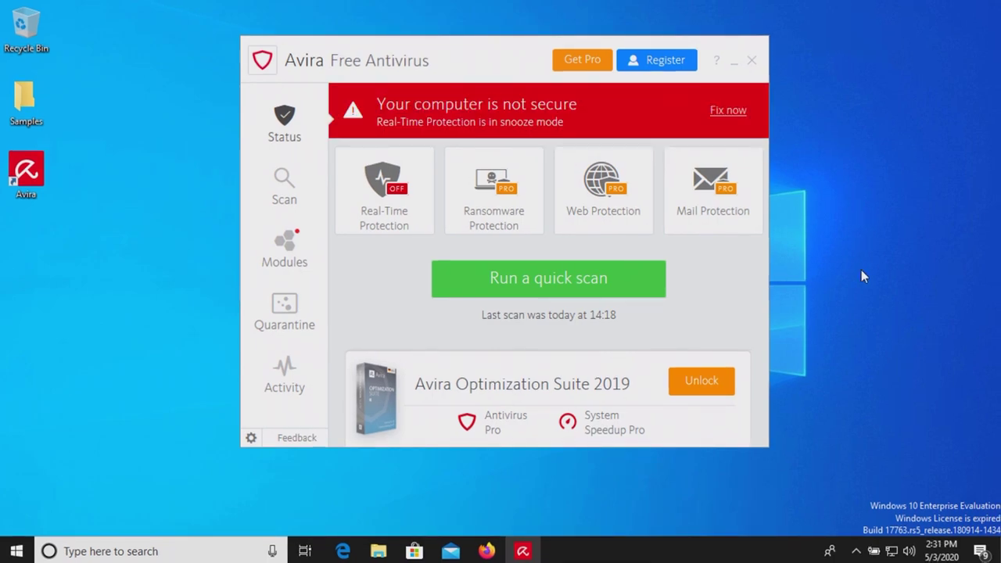
- Re-enable Avira's real-time protection from the tray, then reopen the Samples folder
left_click(855, 550)
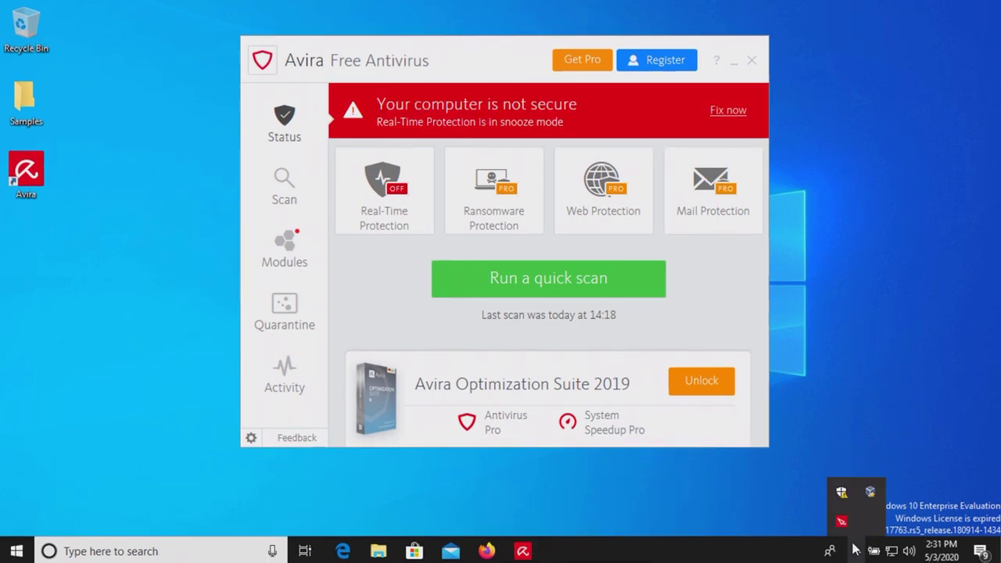
right_click(842, 526)
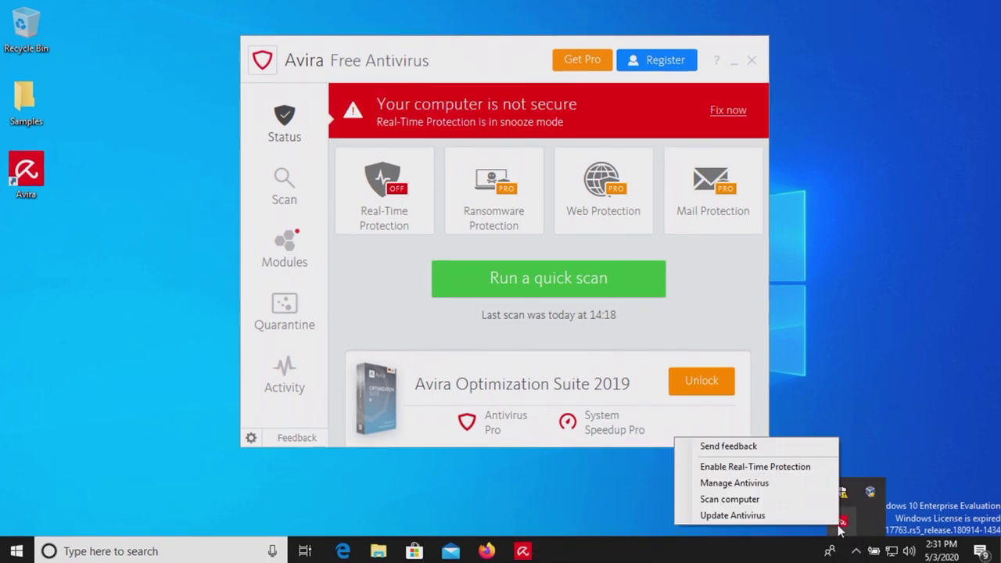
left_click(762, 466)
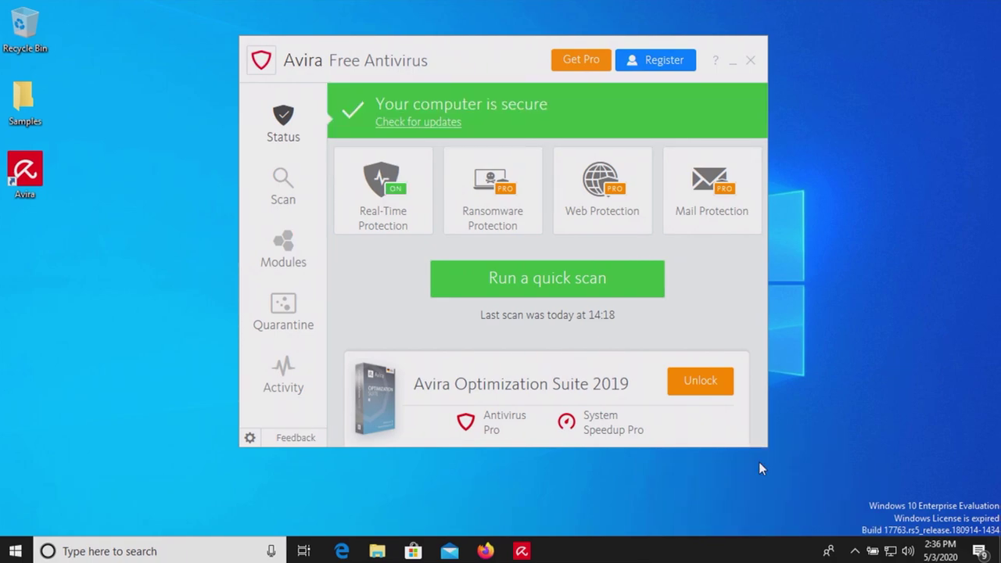
double_click(24, 98)
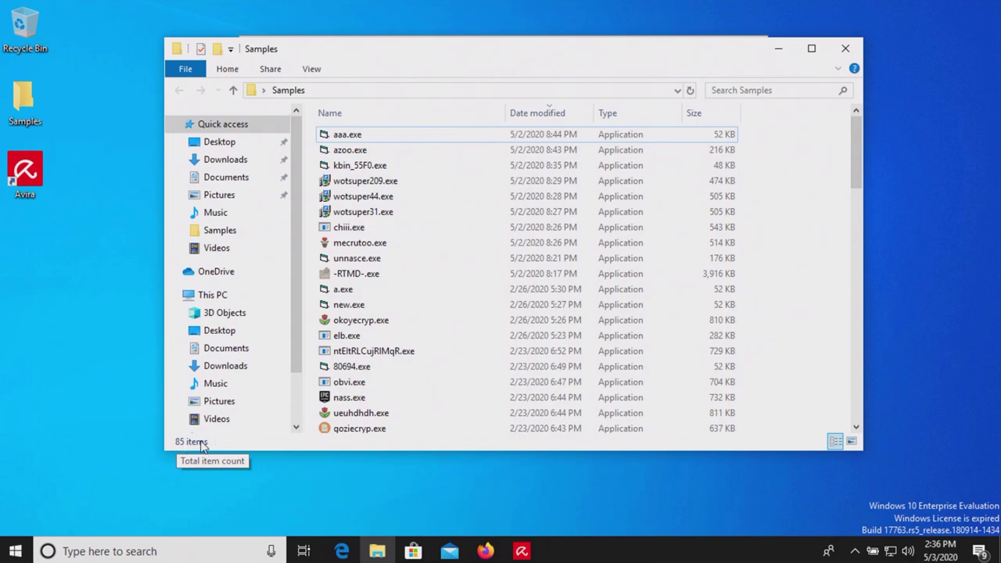
left_click(777, 50)
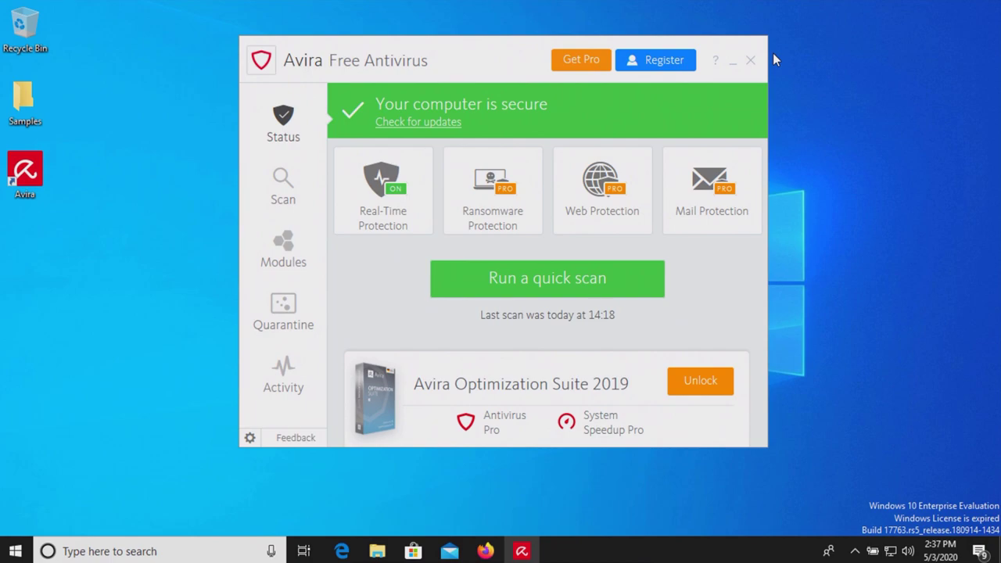
- Start a full system scan in Avira
left_click(291, 196)
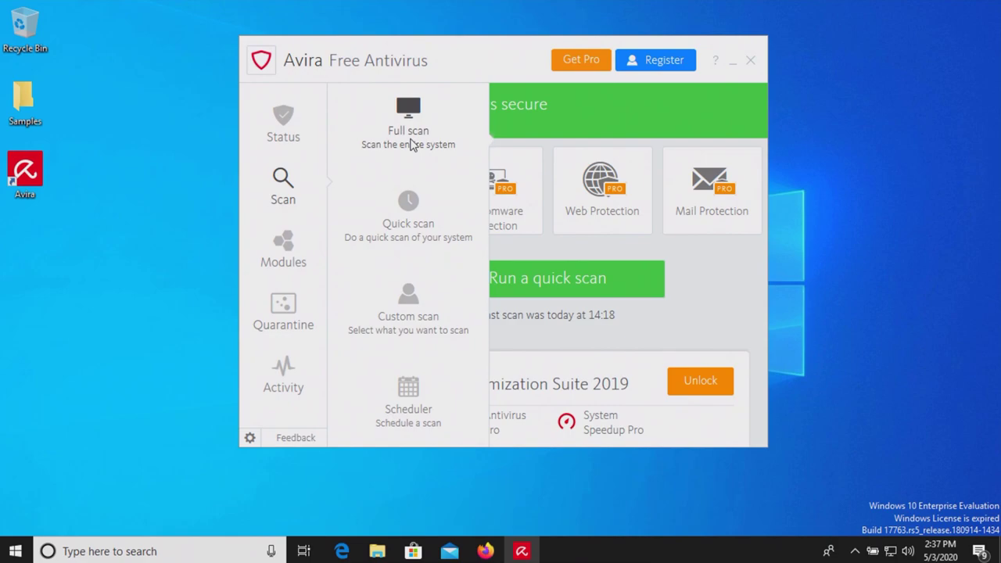
left_click(410, 141)
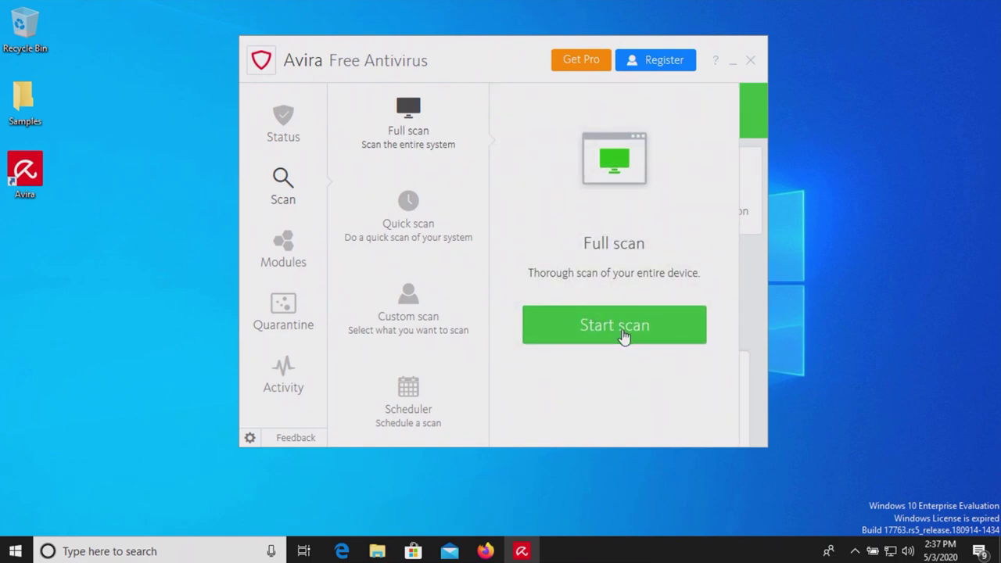
left_click(623, 335)
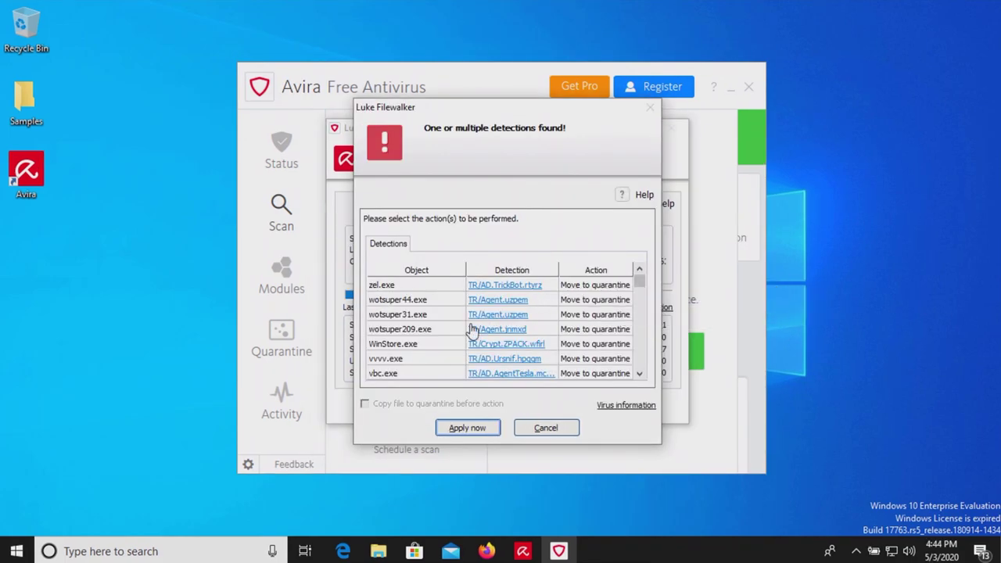
mouse_move(638, 278)
left_mouse_down()
mouse_move(638, 376)
mouse_move(637, 270)
left_mouse_up()
- Quarantine all detected threats (84 of 91) and end the finished scan
left_click(471, 430)
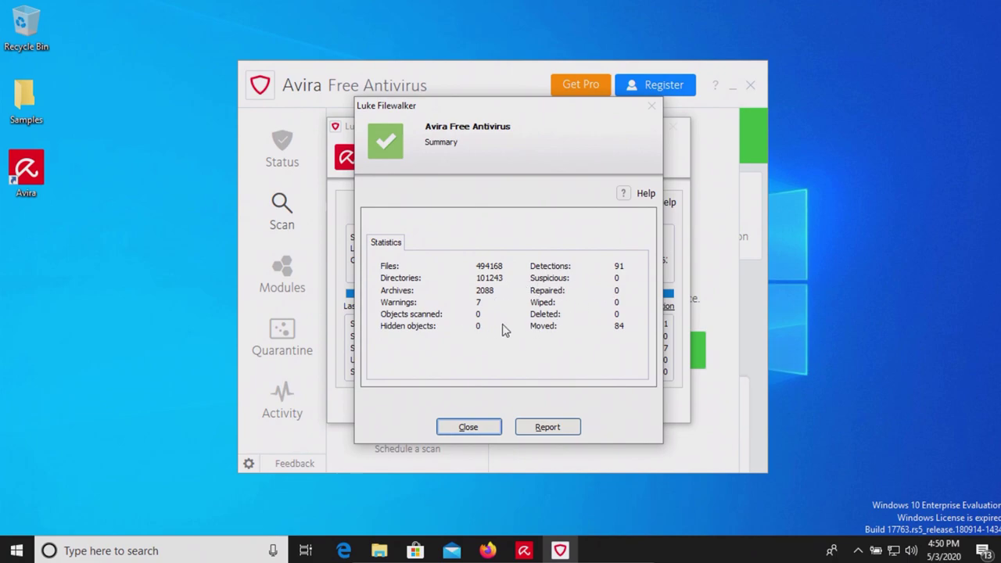
left_click(467, 427)
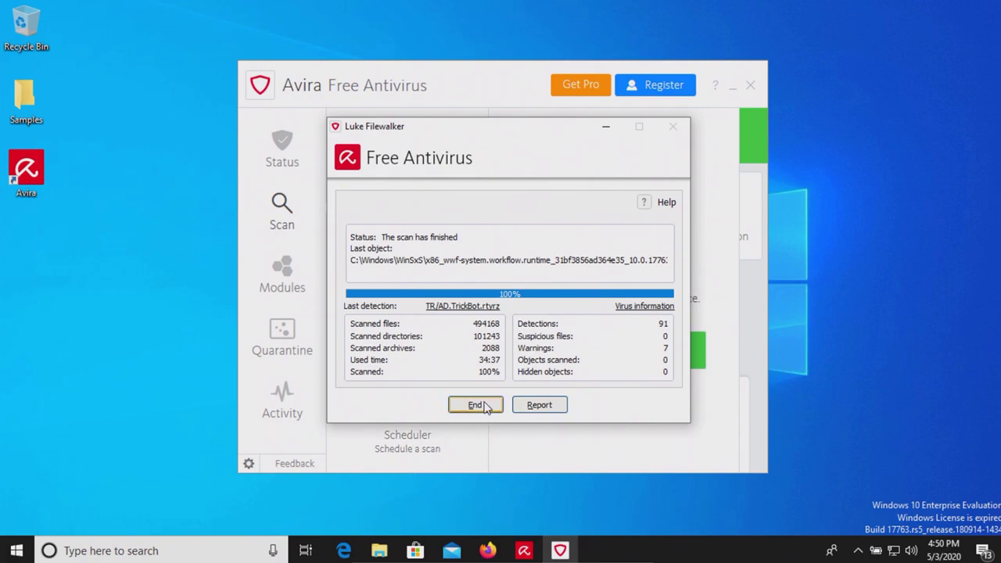
left_click(475, 404)
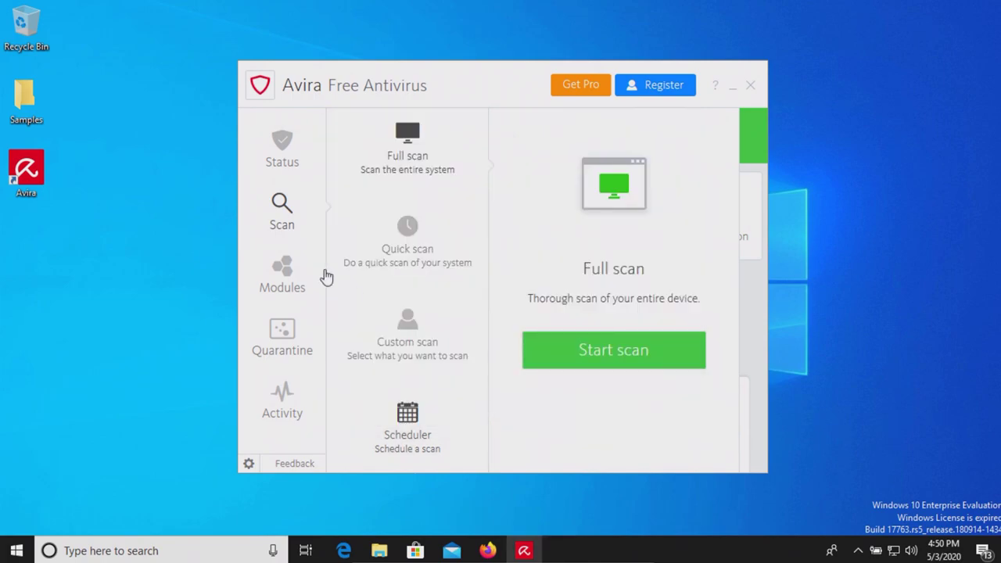
- Check the Samples folder, scan it with Avira, and close the 0-detection result
double_click(24, 100)
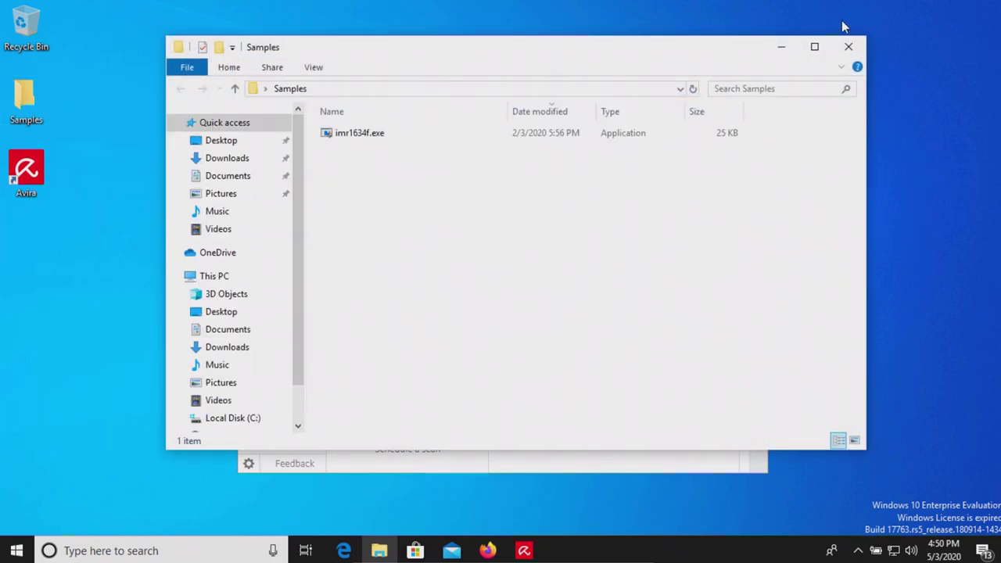
left_click(846, 46)
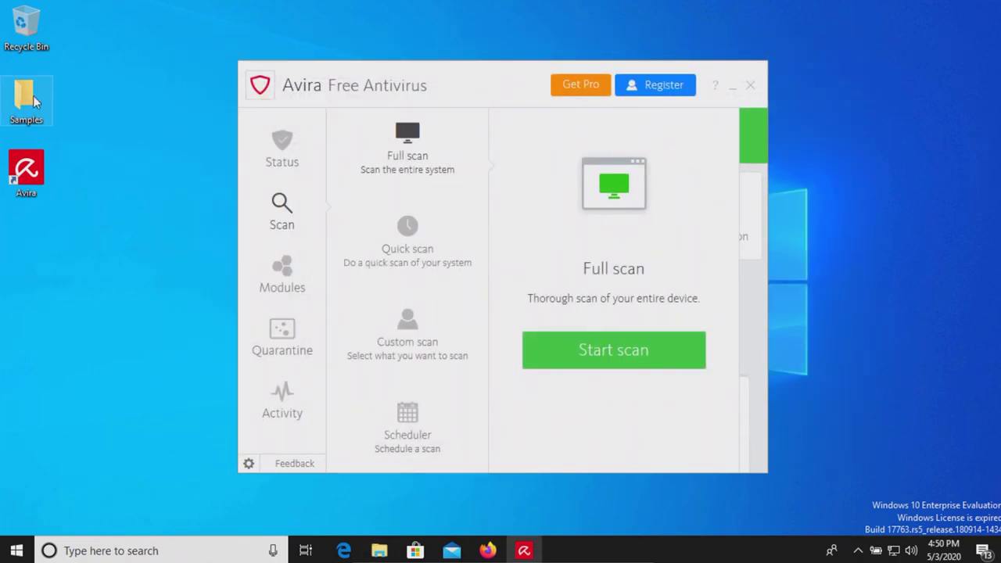
right_click(33, 100)
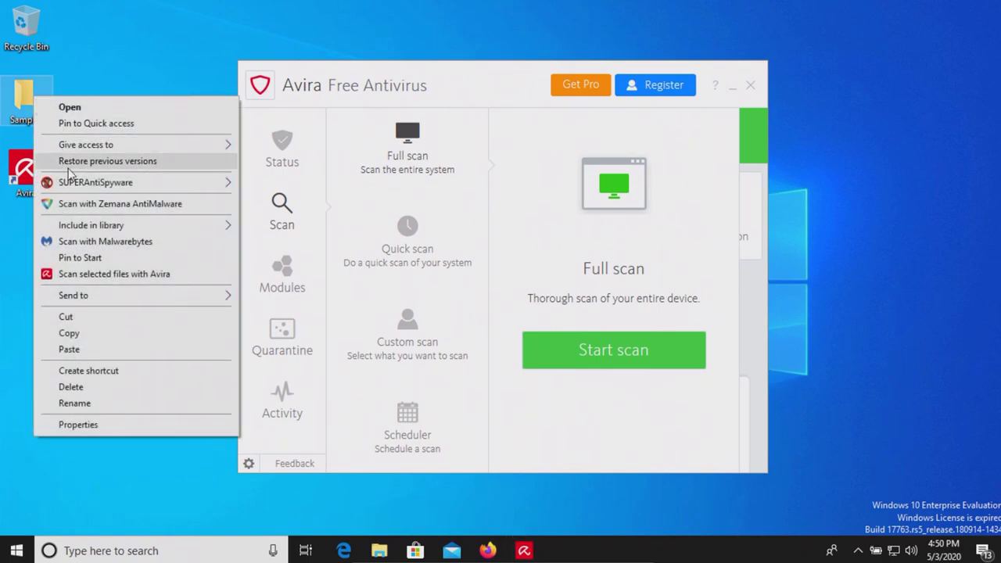
left_click(82, 274)
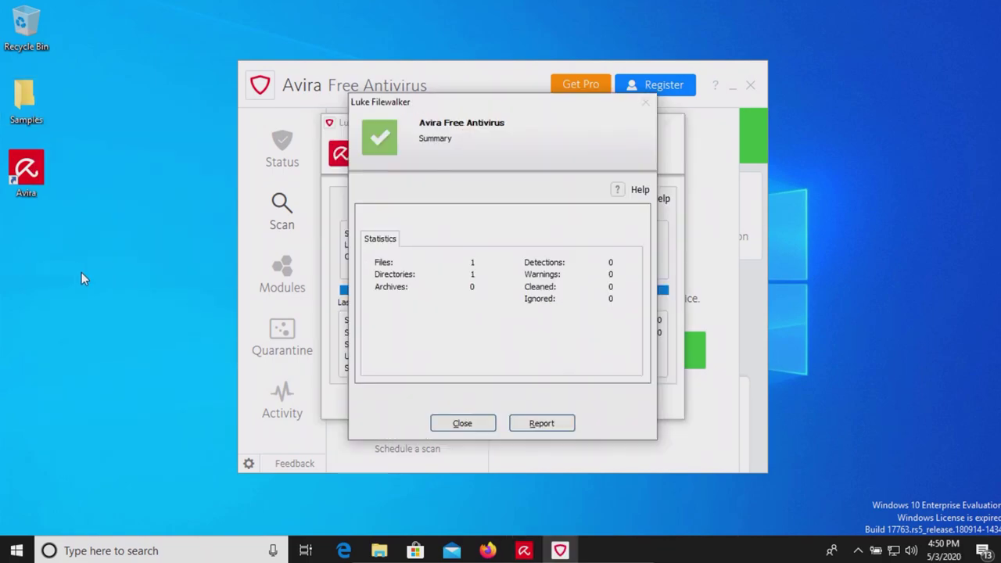
left_click(459, 424)
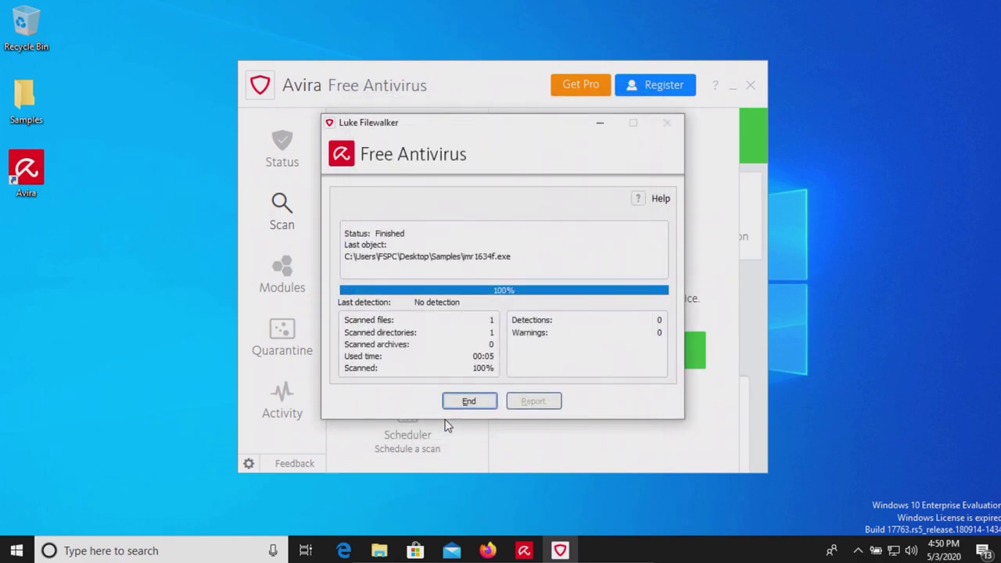
left_click(468, 401)
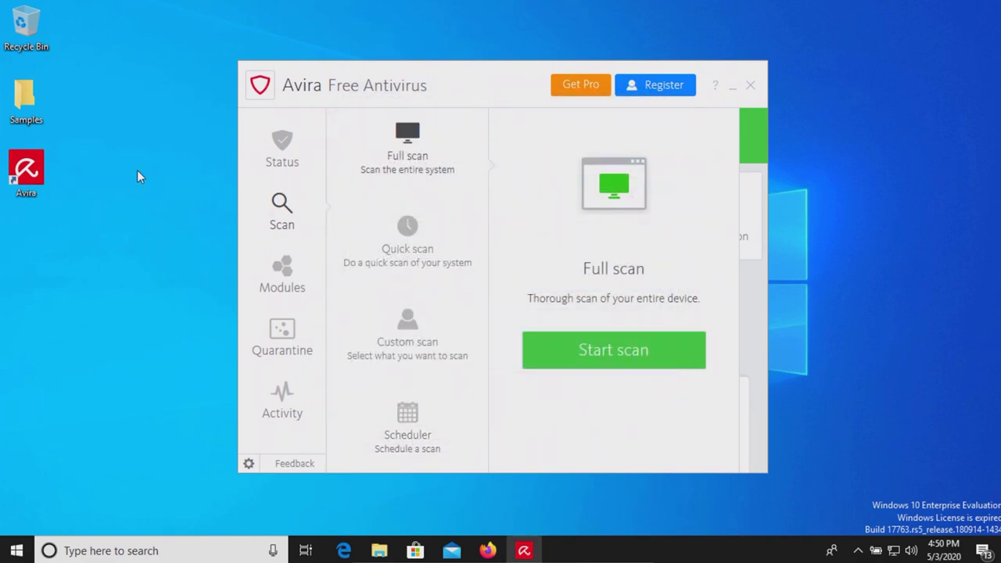
- Run imr1634f.exe with admin approval, quarantine Malwarebytes' detection, and close Emsisoft's 0-threat result
double_click(28, 109)
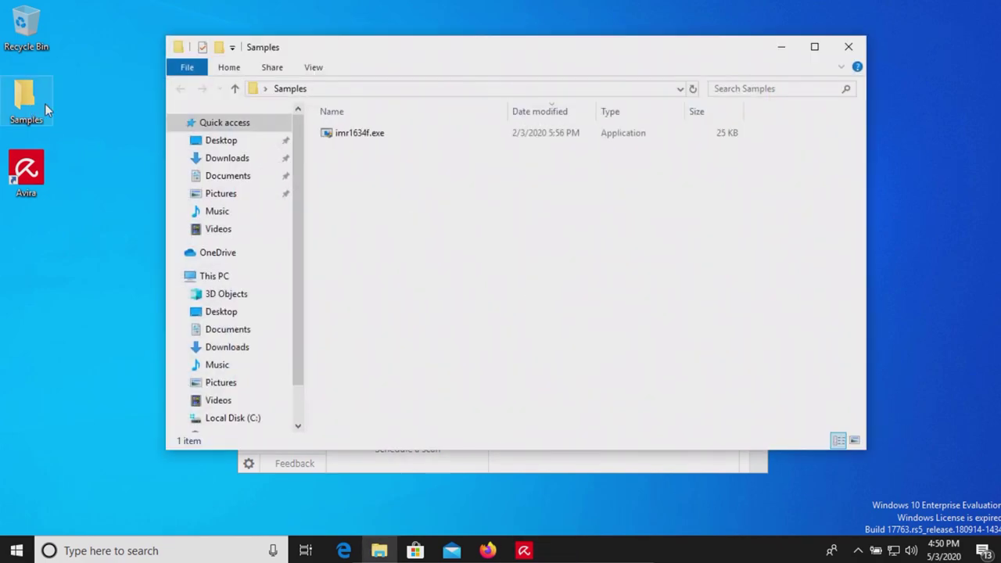
left_click(344, 137)
right_click(344, 138)
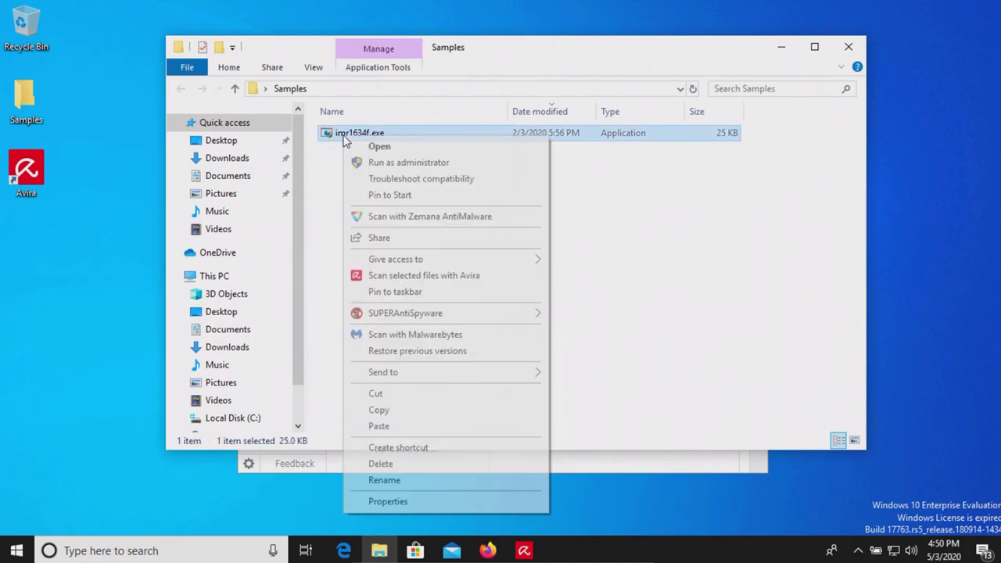
left_click(366, 148)
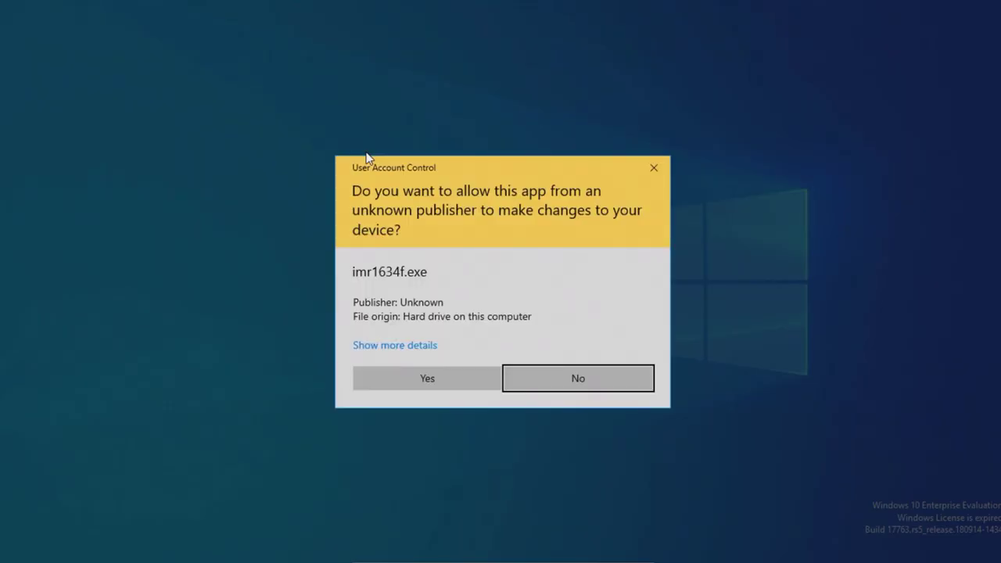
left_click(429, 371)
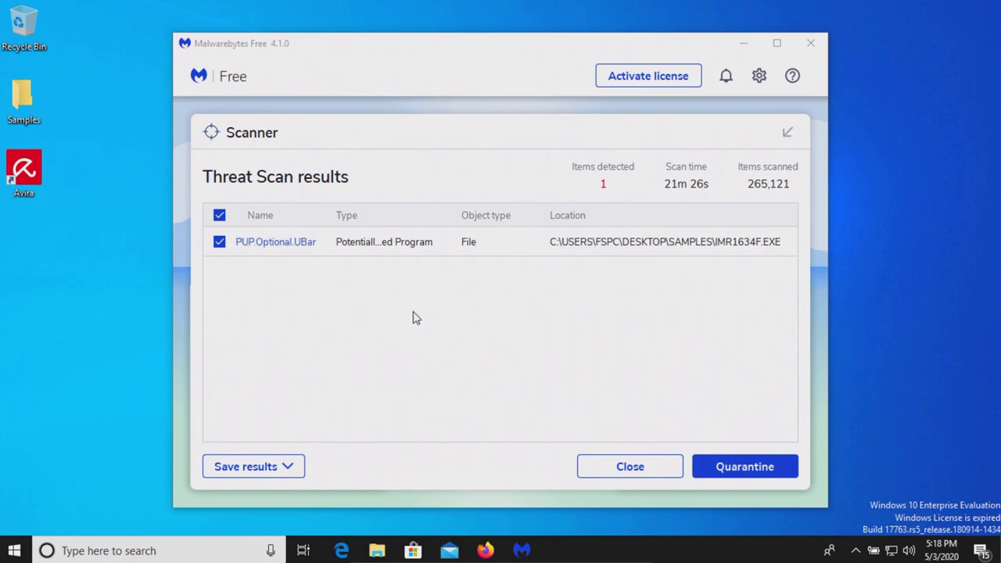
left_click(738, 466)
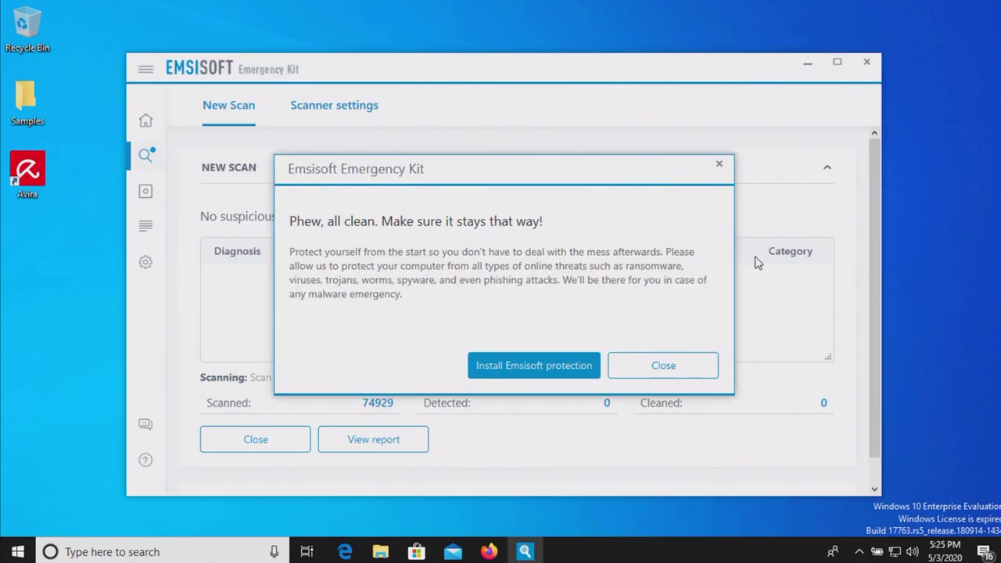
left_click(657, 366)
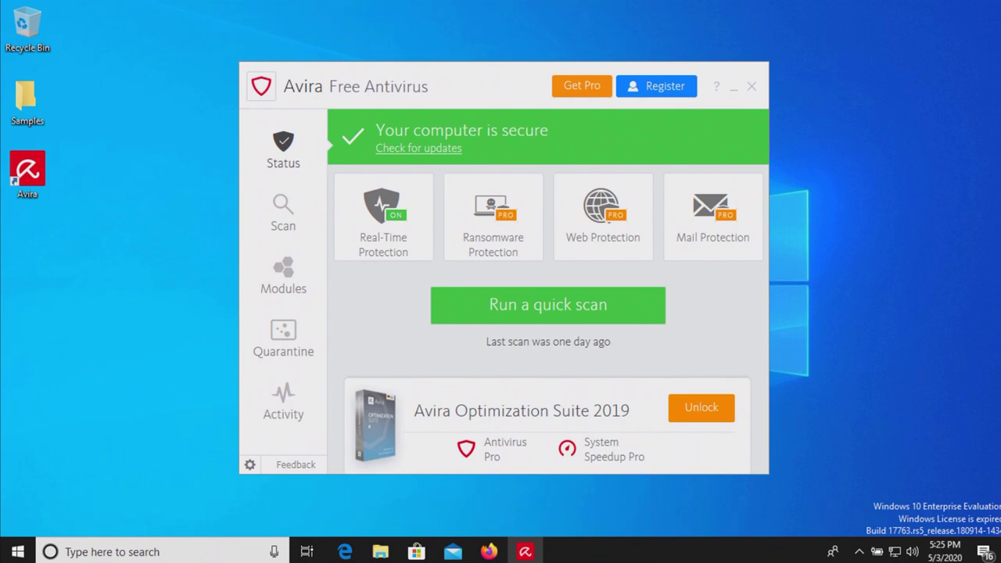